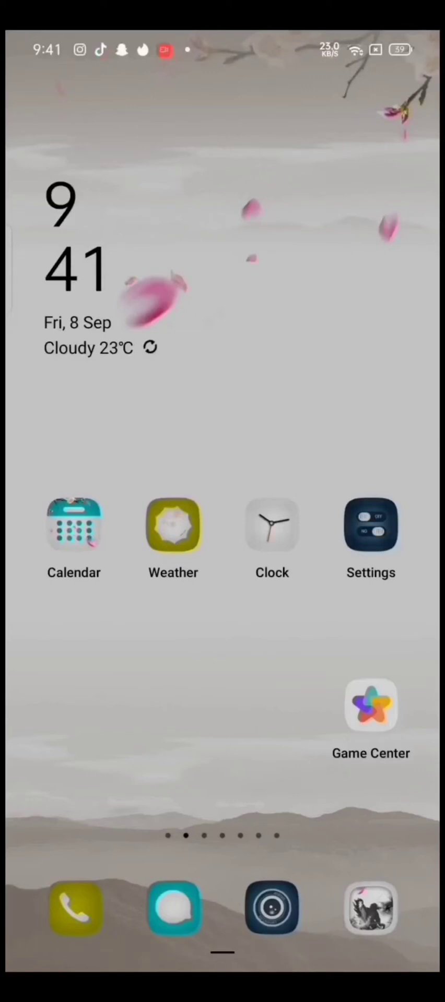
- Launch VidMate from the Android app drawer to reach its Featured video feed
{"action": "left_click", "coordinate": [371, 321]}
{"action": "left_click", "coordinate": [373, 322]}
{"action": "left_click", "coordinate": [329, 332]}
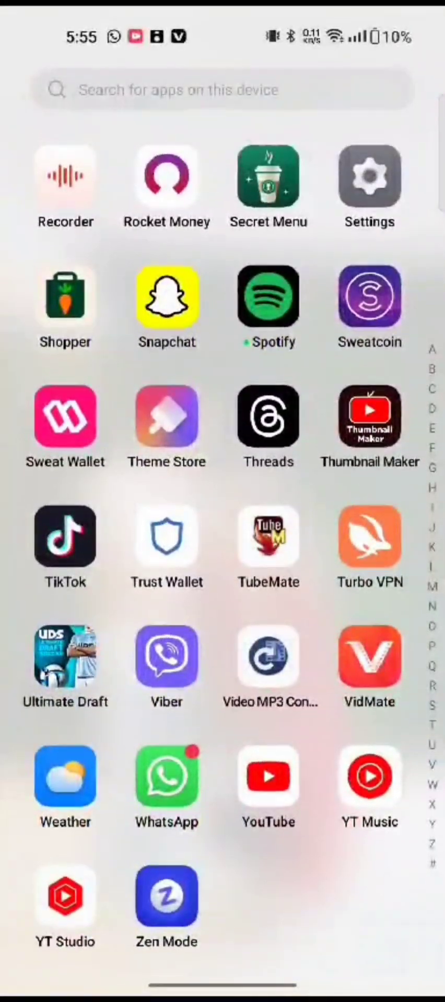
{"action": "left_click", "coordinate": [363, 661]}
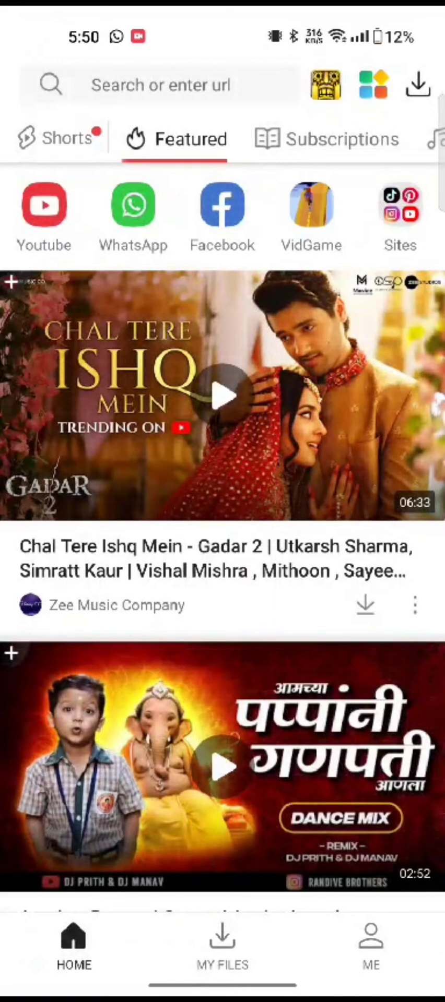
- Go to VidMate's ME page listing playlists, My Files, History and Settings
{"action": "left_click", "coordinate": [371, 943]}
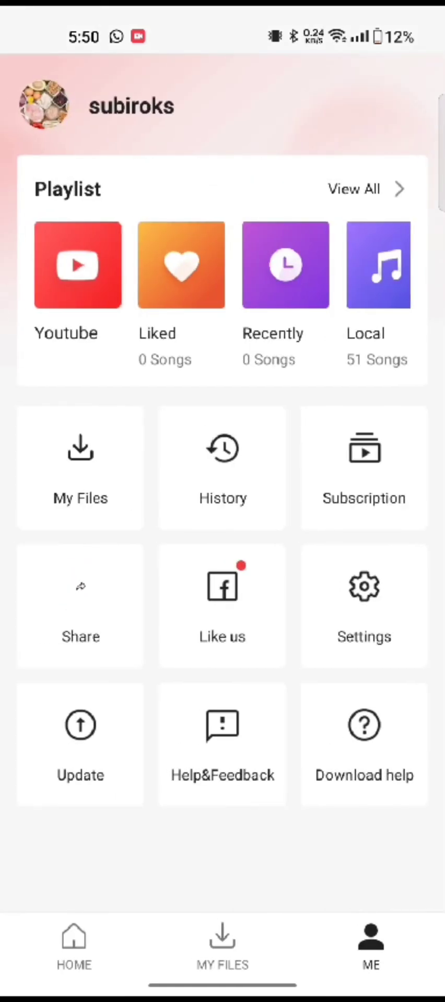
{"action": "left_click", "coordinate": [73, 946]}
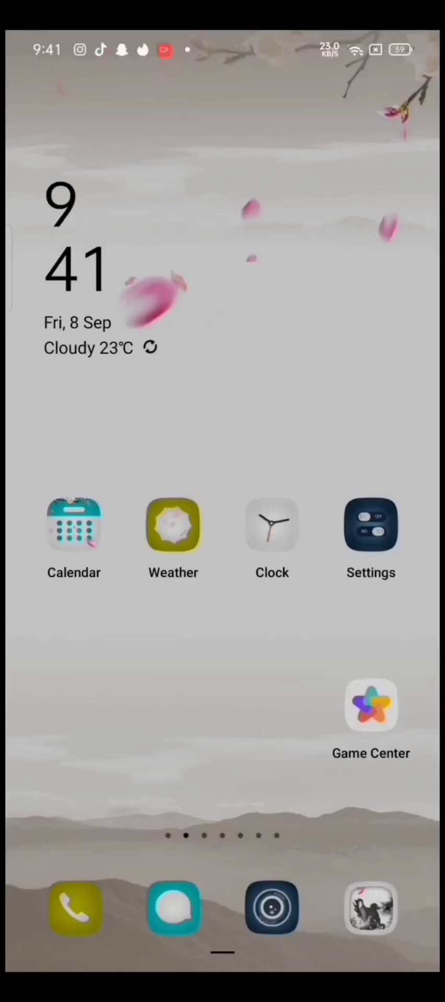
{"action": "left_click", "coordinate": [372, 323]}
{"action": "left_click", "coordinate": [373, 323]}
{"action": "left_click", "coordinate": [330, 332]}
{"action": "left_click", "coordinate": [373, 322]}
{"action": "left_click", "coordinate": [373, 322]}
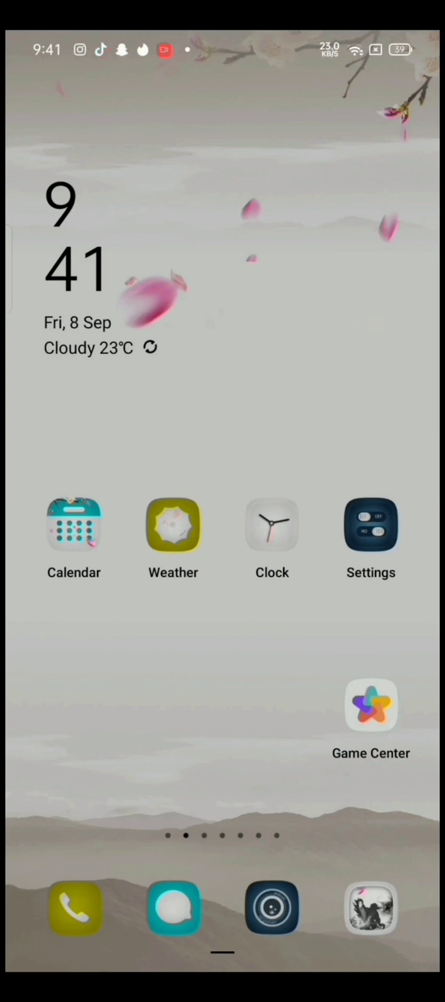